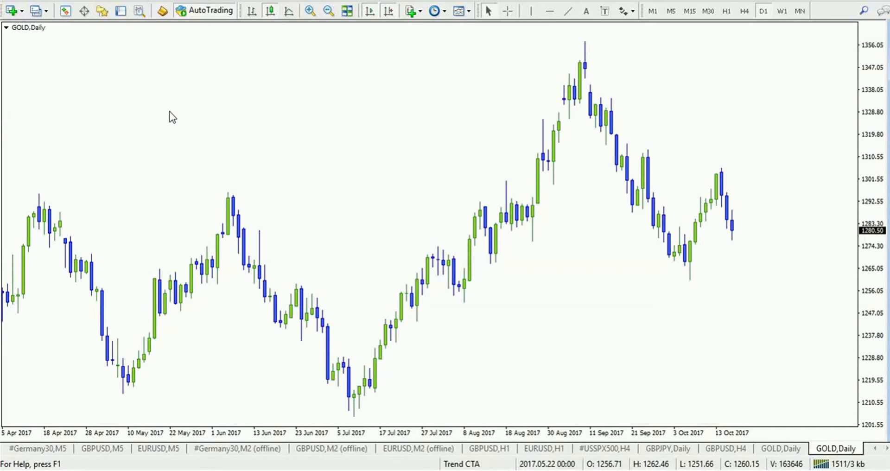
# Add a Moving Average indicator to the GOLD daily chart with period 40, Simple method, applied to Close, in DeepPink
pyautogui.click(69, 2)
pyautogui.click(88, 10)
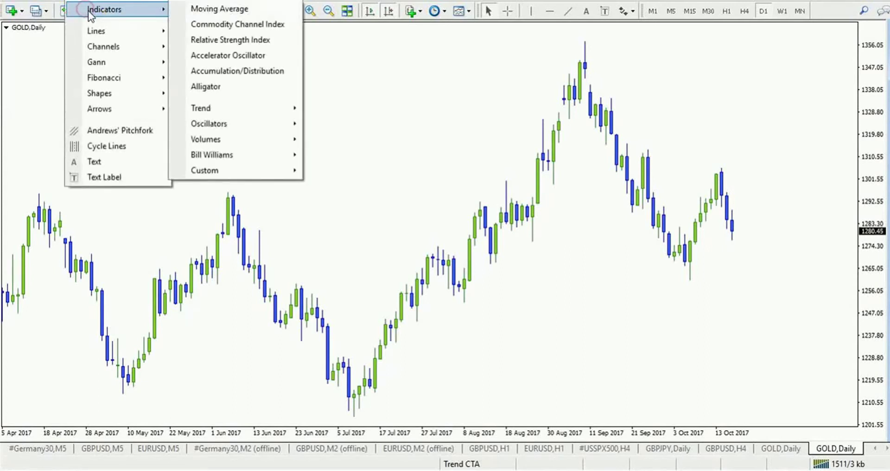
pyautogui.click(218, 8)
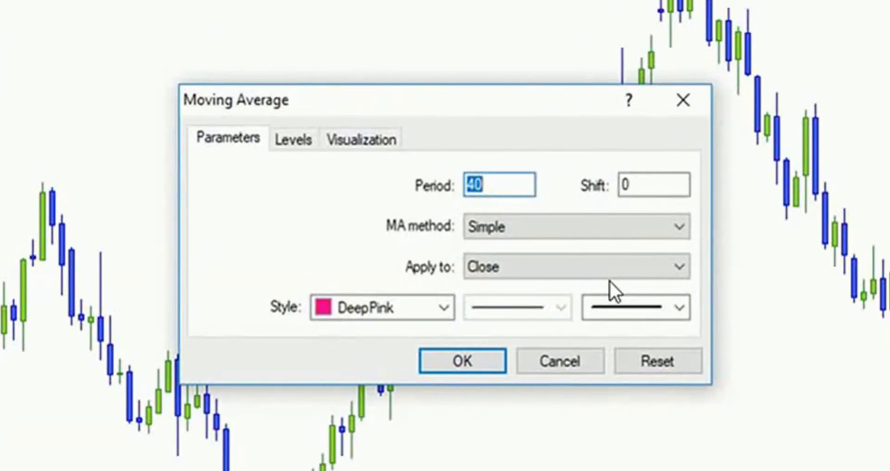
pyautogui.click(461, 364)
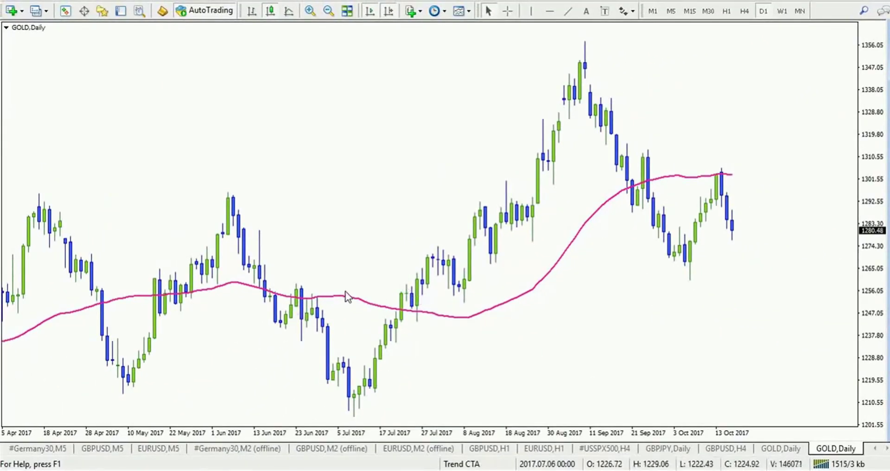
# Set the pink moving average's shift to -20
pyautogui.moveTo(587, 223)
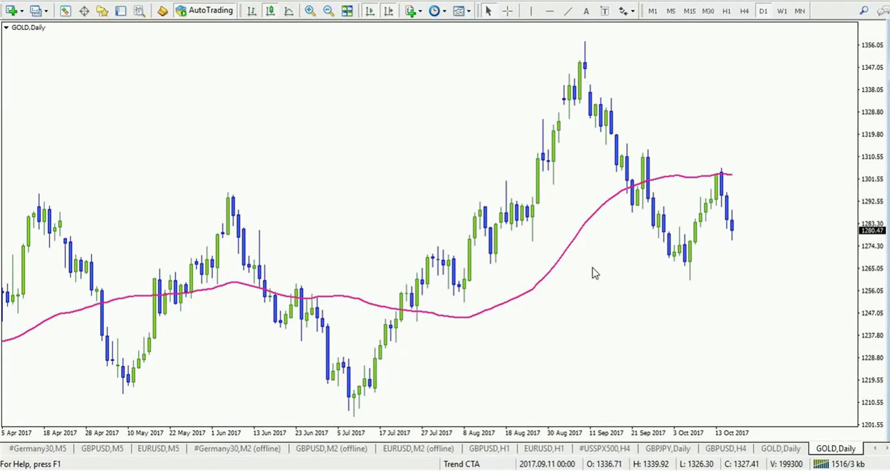
pyautogui.doubleClick(581, 230)
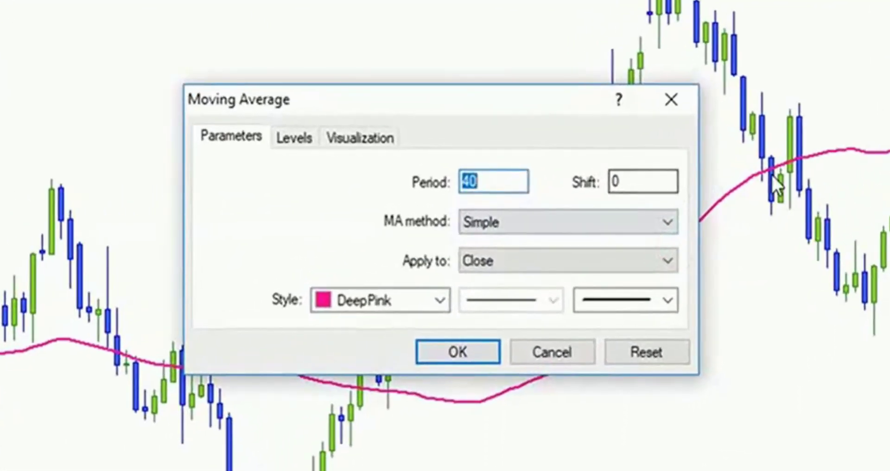
pyautogui.doubleClick(640, 182)
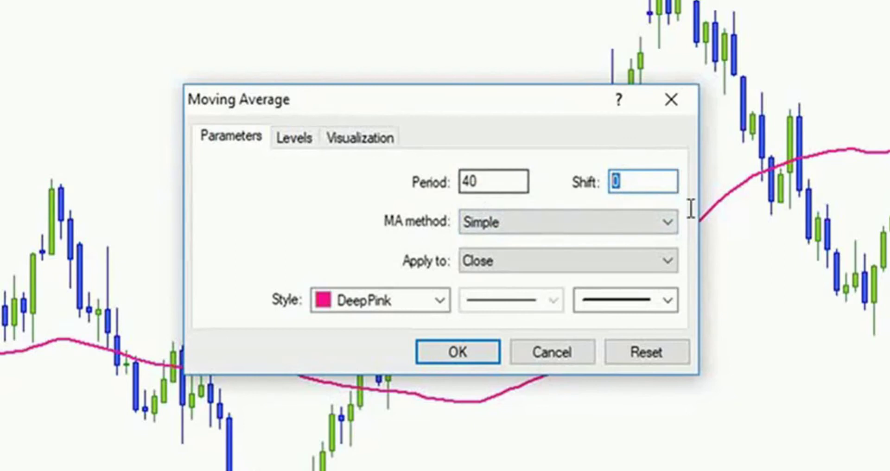
pyautogui.write('-')
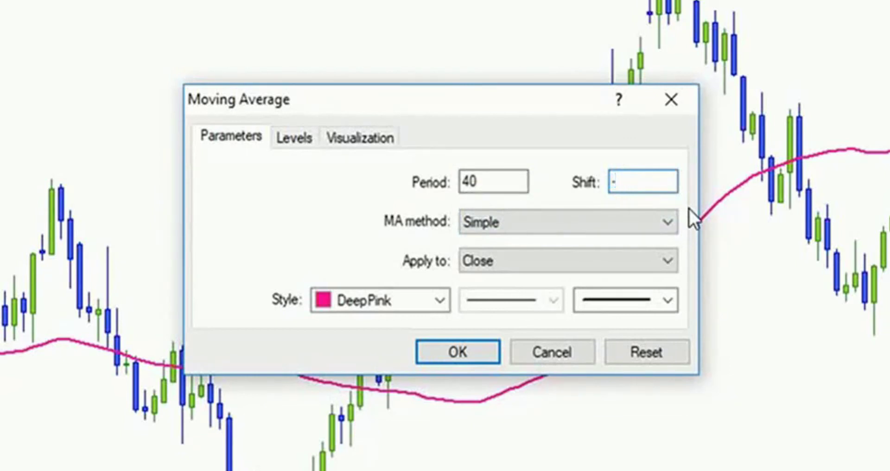
pyautogui.write('20')
pyautogui.click(456, 352)
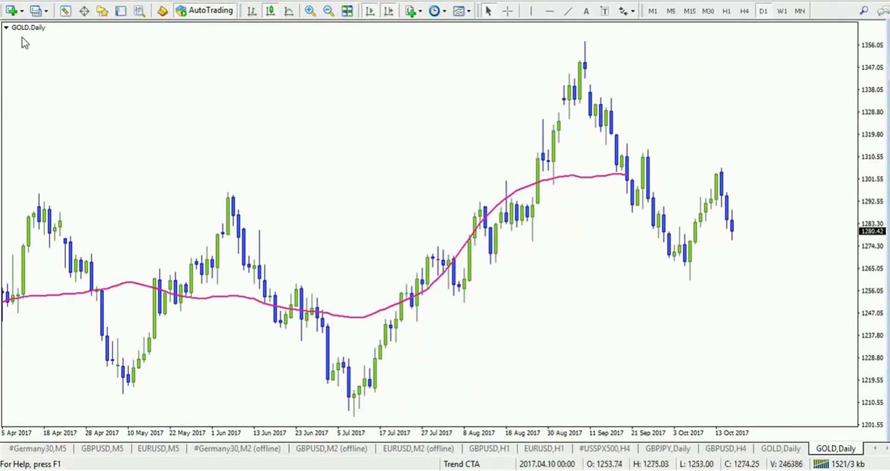
# Draw a small rectangle around the late-April crossing of price and average, and duplicate it onto the late-May and late-June crossings
pyautogui.click(69, 1)
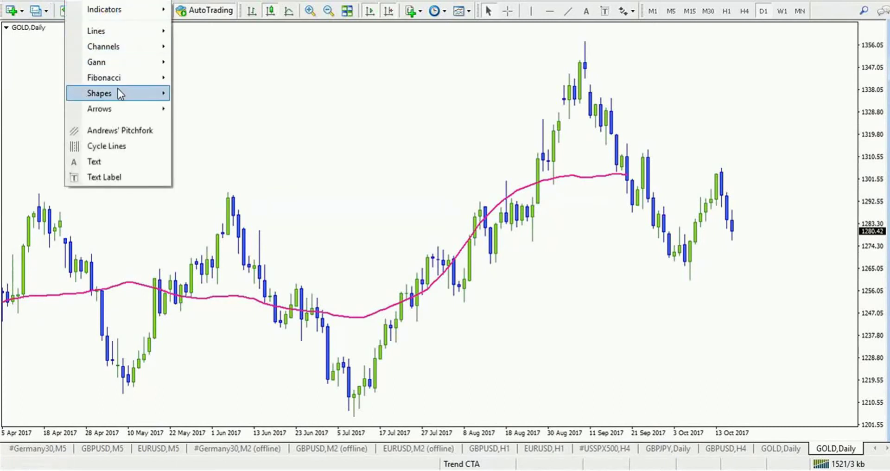
pyautogui.moveTo(119, 93)
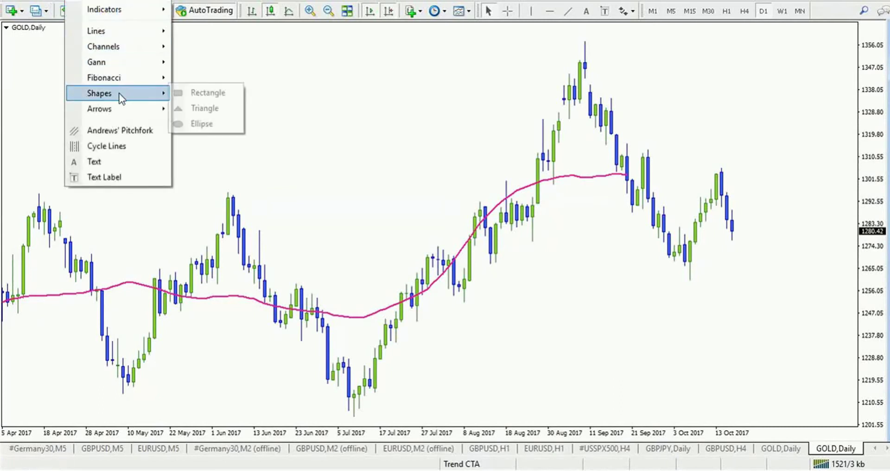
pyautogui.click(200, 93)
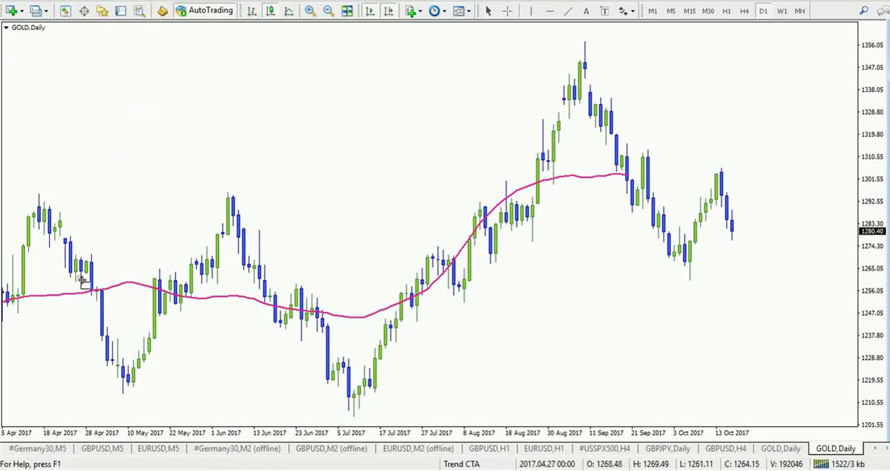
pyautogui.moveTo(83, 281); pyautogui.dragTo(103, 293)
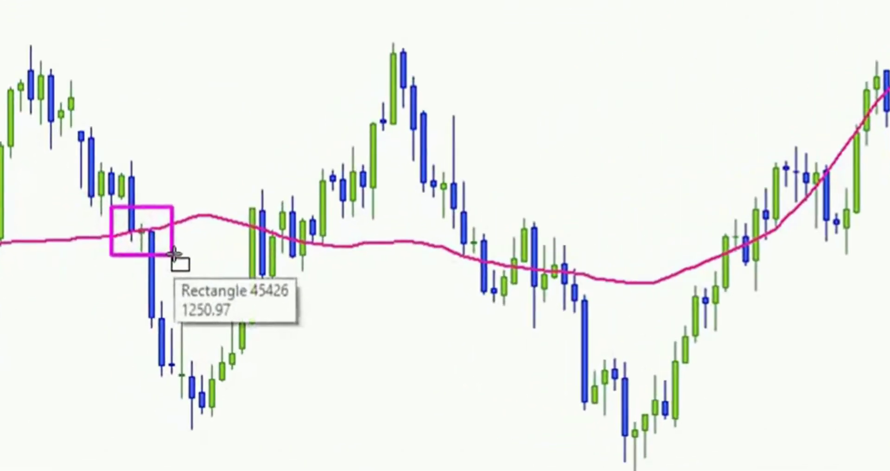
pyautogui.doubleClick(174, 253)
pyautogui.moveTo(175, 253); pyautogui.dragTo(596, 284)
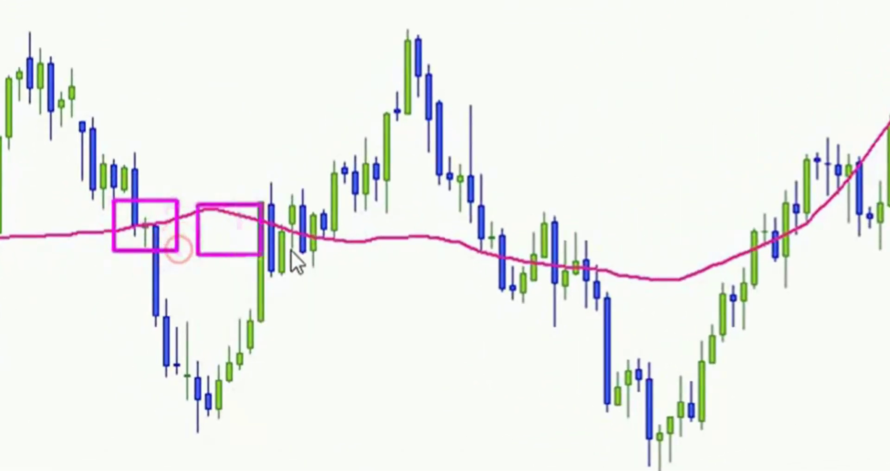
pyautogui.click(331, 252)
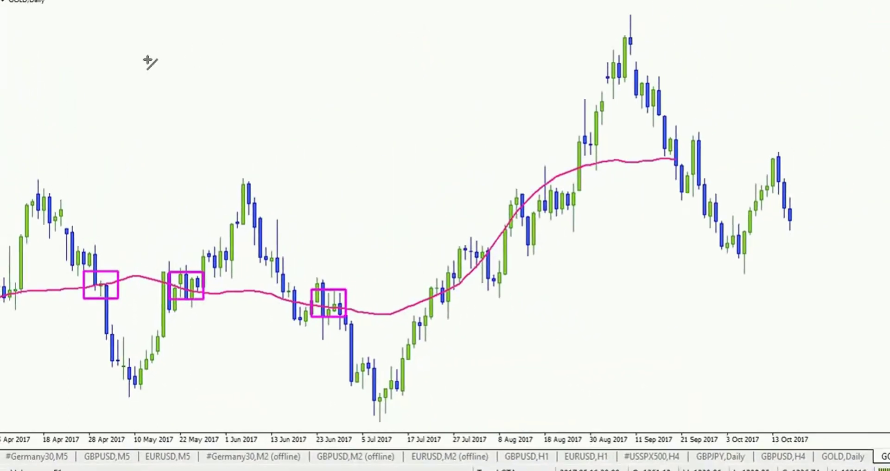
# Draw a trendline and adjust its ends to run from the mid-April high down to the May low
pyautogui.moveTo(149, 91); pyautogui.dragTo(223, 169)
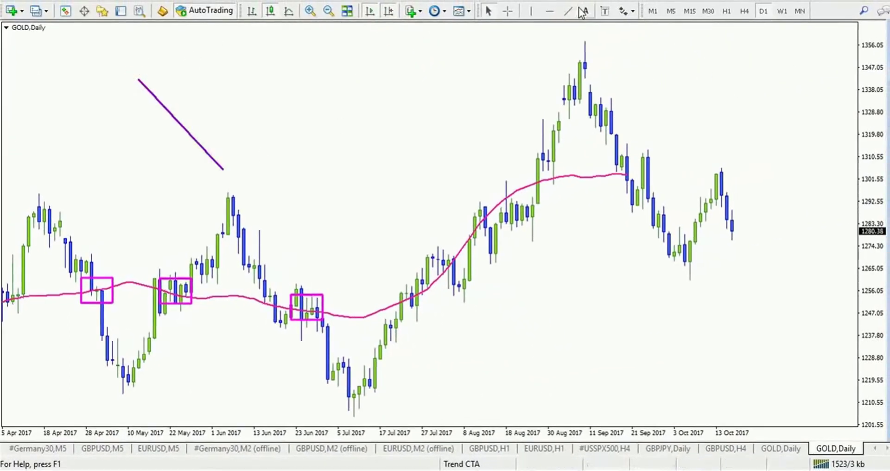
pyautogui.doubleClick(223, 169)
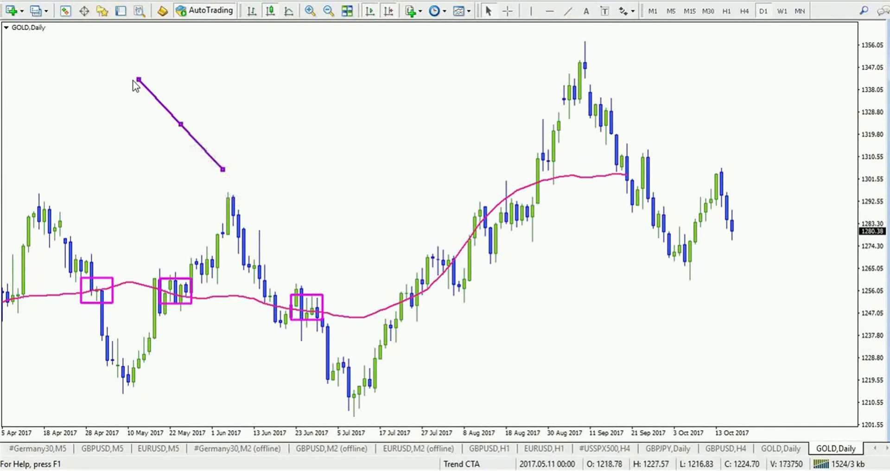
pyautogui.moveTo(138, 80)
pyautogui.mouseDown()
pyautogui.moveTo(127, 56)
pyautogui.moveTo(112, 82)
pyautogui.mouseUp()
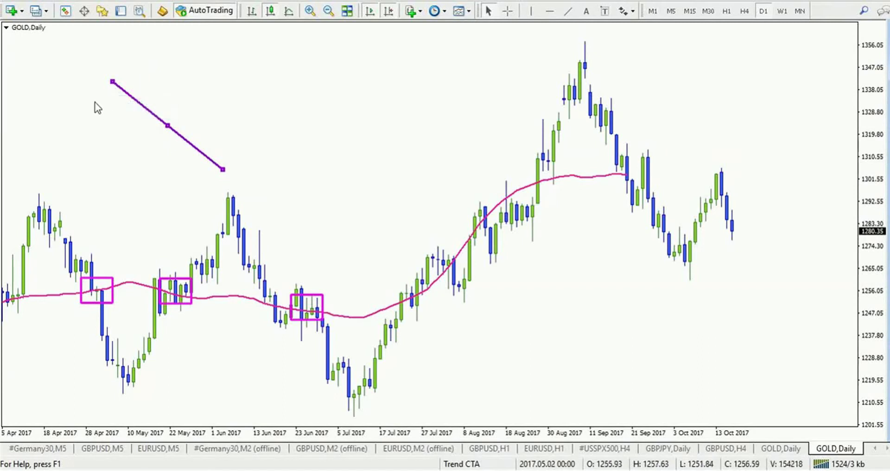
pyautogui.moveTo(113, 81); pyautogui.dragTo(42, 193)
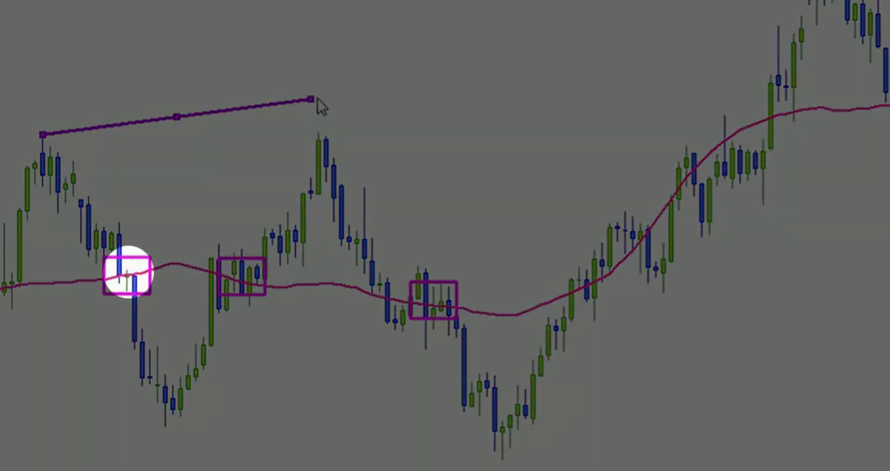
pyautogui.moveTo(311, 99); pyautogui.dragTo(188, 415)
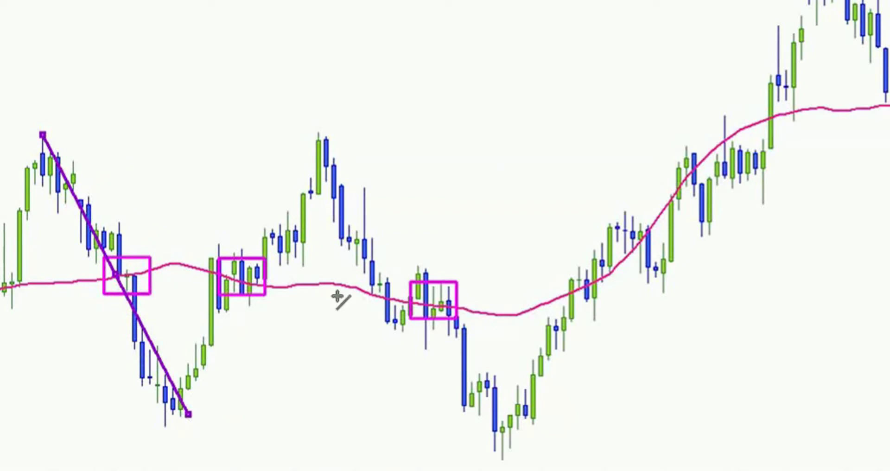
# Draw two more trendlines, from the May low up to the June high and from the June high down to the July low
pyautogui.moveTo(165, 423)
pyautogui.mouseDown()
pyautogui.moveTo(207, 270)
pyautogui.moveTo(211, 194)
pyautogui.mouseUp()
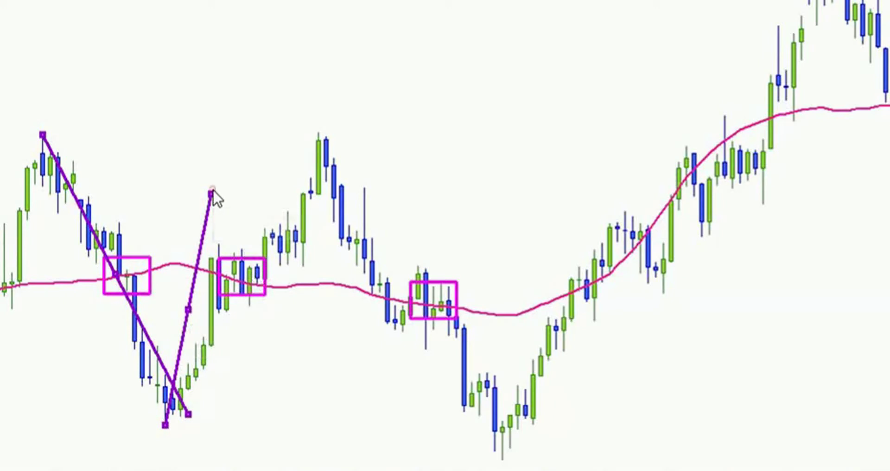
pyautogui.moveTo(214, 193); pyautogui.dragTo(311, 135)
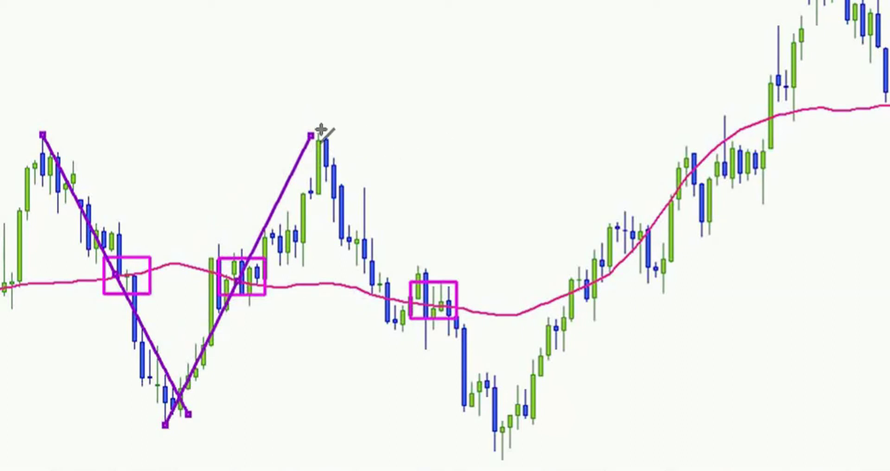
pyautogui.moveTo(315, 131)
pyautogui.mouseDown()
pyautogui.moveTo(457, 158)
pyautogui.moveTo(541, 354)
pyautogui.moveTo(532, 462)
pyautogui.mouseUp()
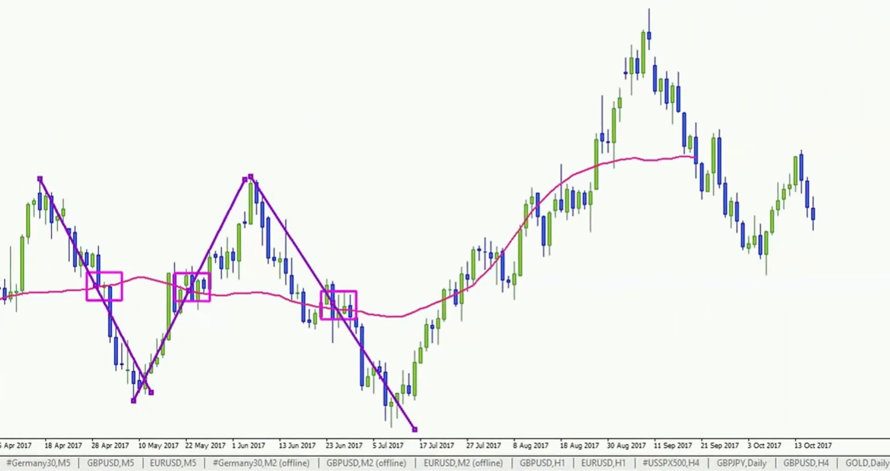
# Draw a large rectangle around the latest candles beyond the average's end, spanning prices of about 1323 to 1247
pyautogui.click(90, 5)
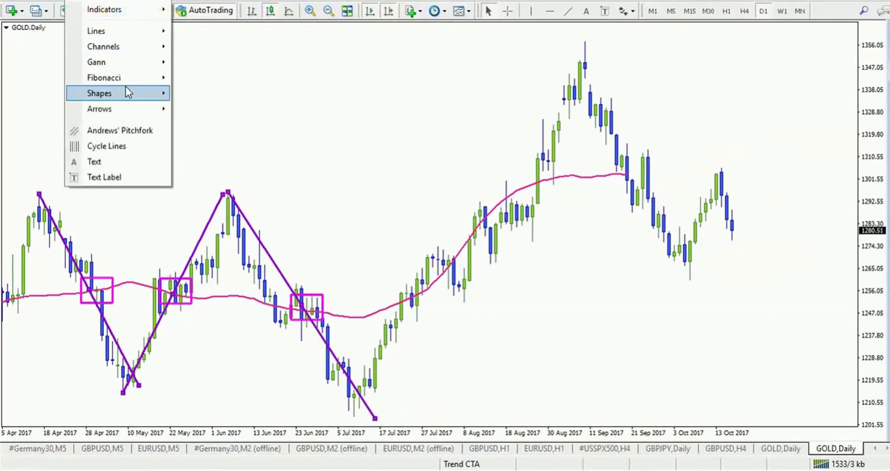
pyautogui.moveTo(126, 86)
pyautogui.click(199, 93)
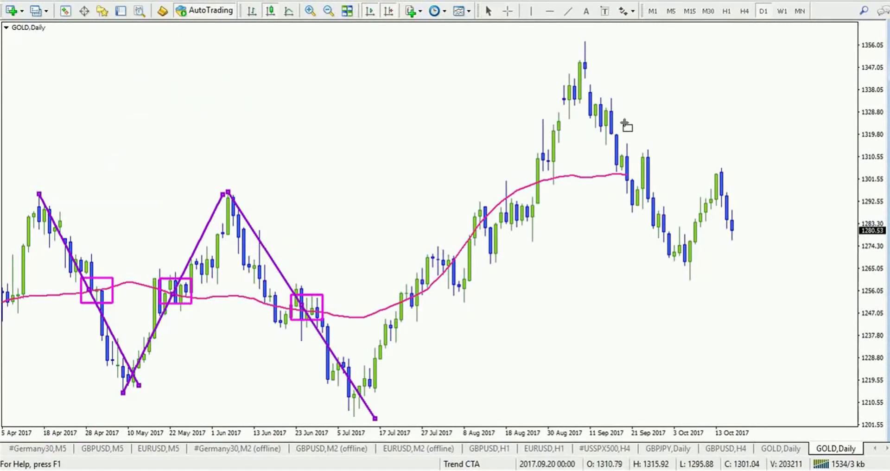
pyautogui.moveTo(630, 125); pyautogui.dragTo(805, 277)
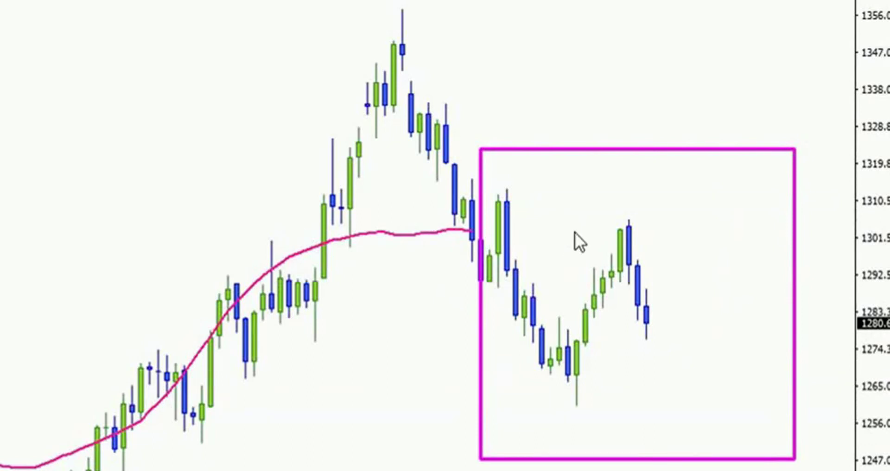
# Switch to the other GOLD daily chart with the Wavelet Analyser and place a vertical line on 22 September 2017 where the red and orange lines cross
pyautogui.moveTo(340, 253)
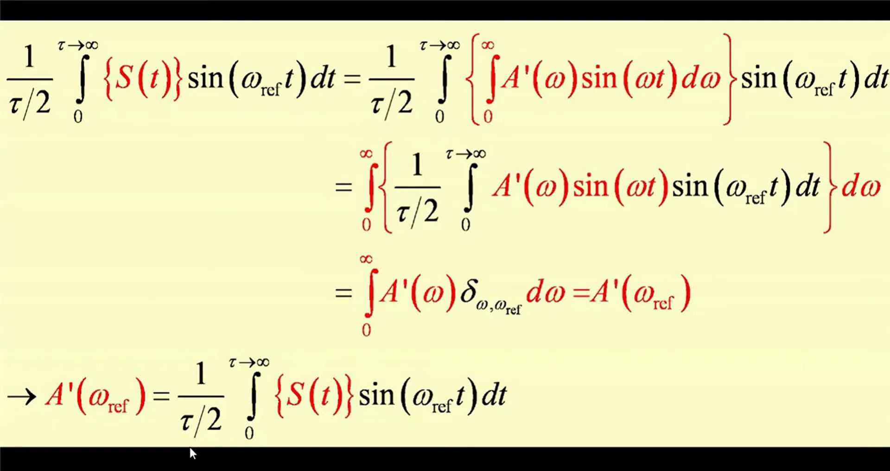
pyautogui.click(189, 446)
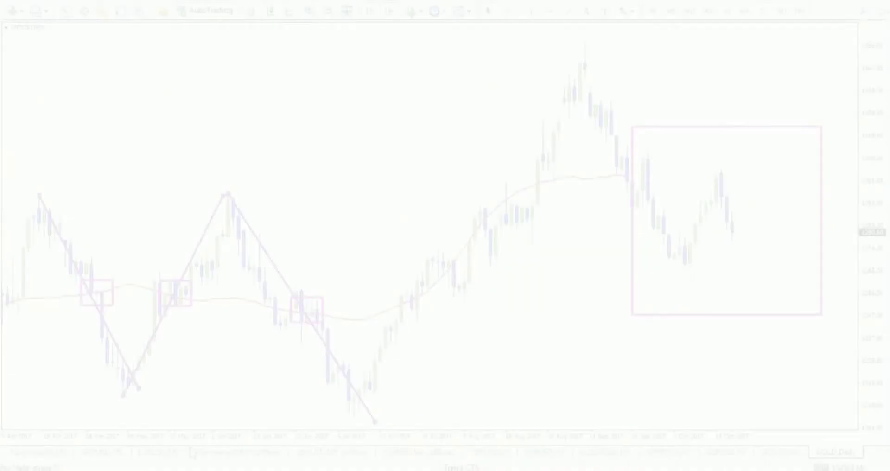
pyautogui.click(781, 452)
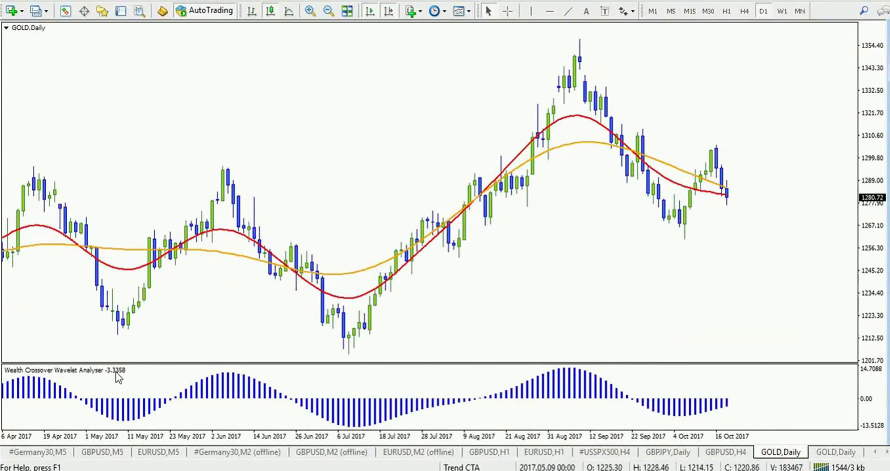
pyautogui.moveTo(56, 391)
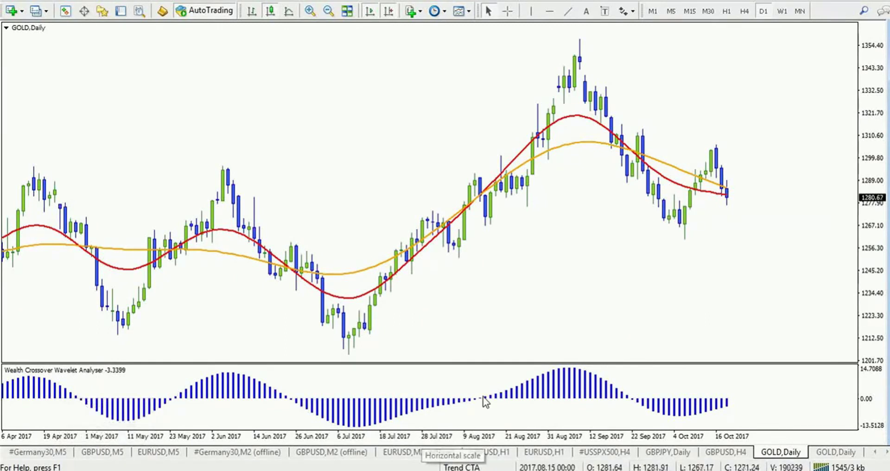
pyautogui.moveTo(484, 400)
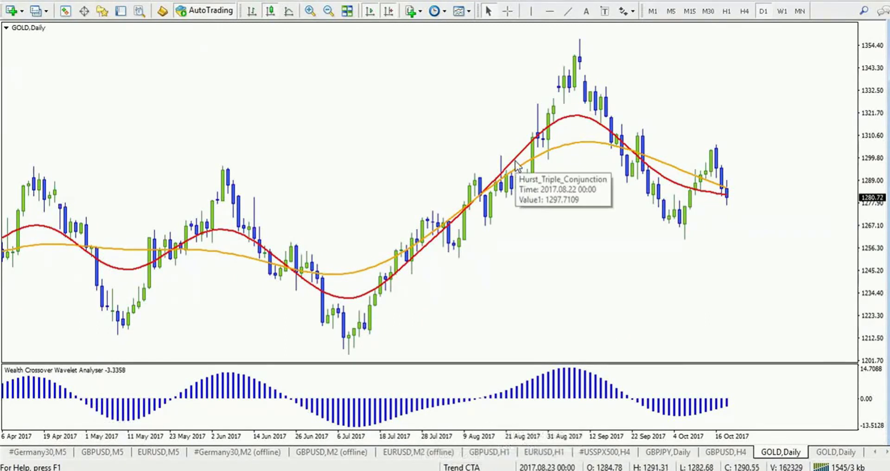
pyautogui.click(533, 10)
pyautogui.moveTo(643, 84); pyautogui.dragTo(634, 84)
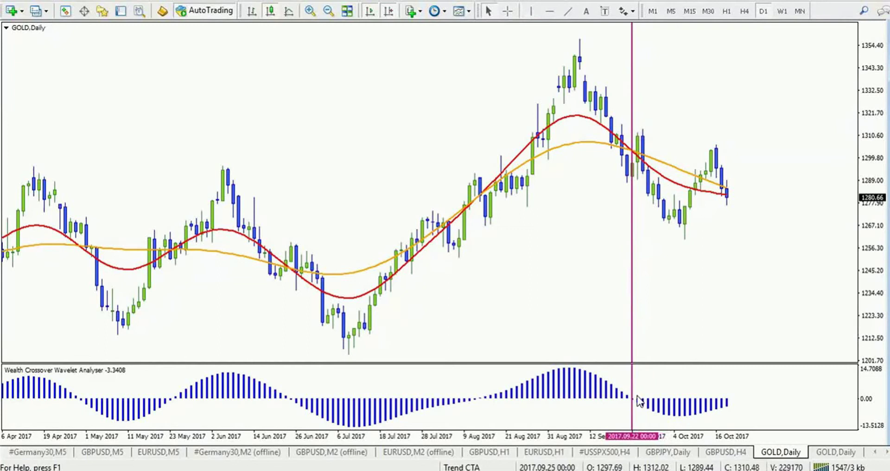
# Draw a small rectangle around the Wavelet Analyser histogram's zero crossing at the vertical line
pyautogui.click(119, 5)
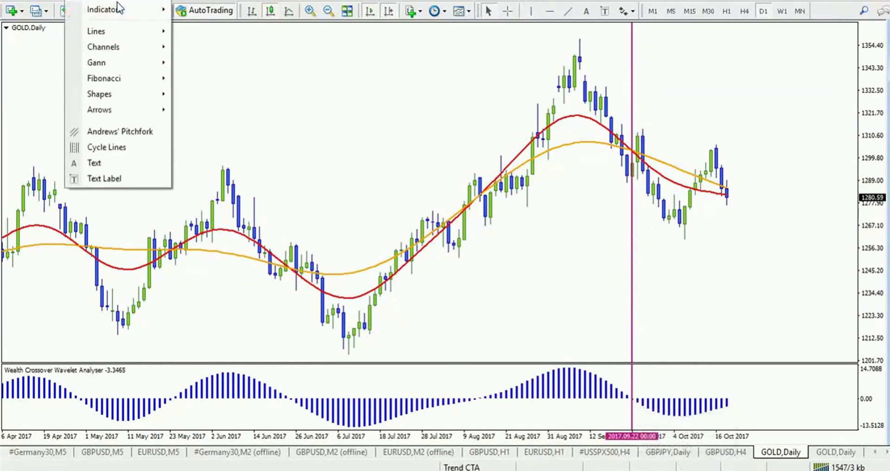
pyautogui.moveTo(116, 96)
pyautogui.click(204, 95)
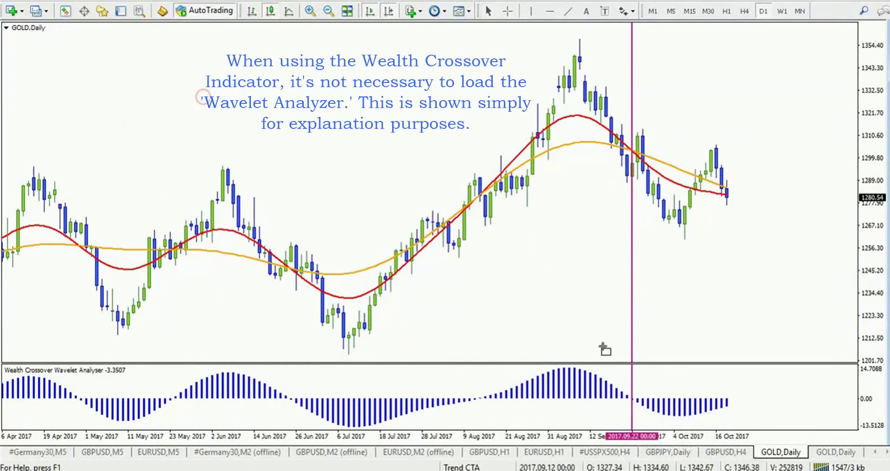
pyautogui.moveTo(621, 385); pyautogui.dragTo(642, 409)
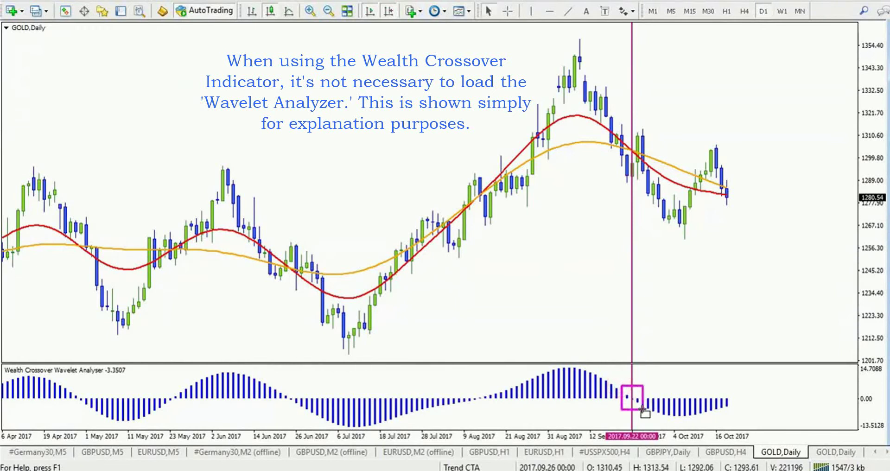
# Draw a small rectangle on the price chart around the red and orange lines' crossing at the 22 September 2017 vertical line
pyautogui.click(73, 3)
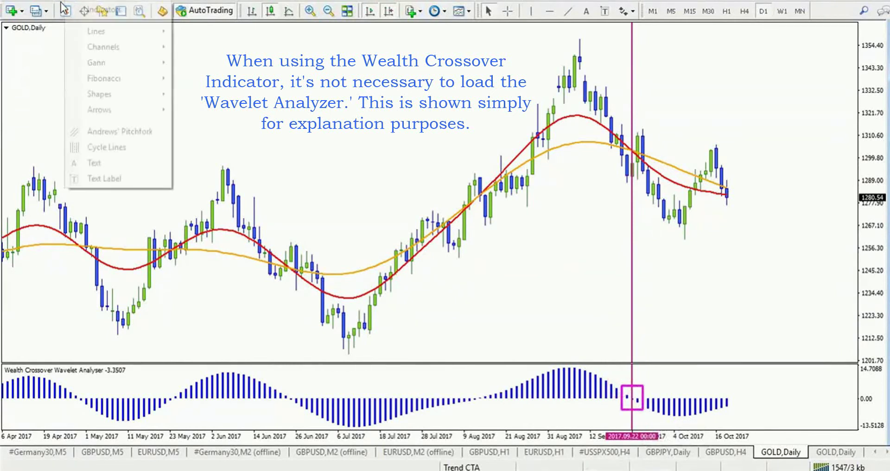
pyautogui.moveTo(119, 93)
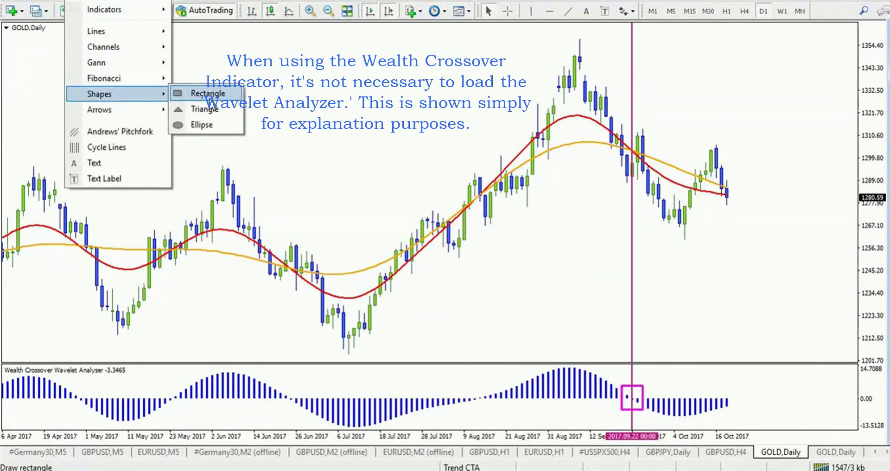
pyautogui.click(204, 93)
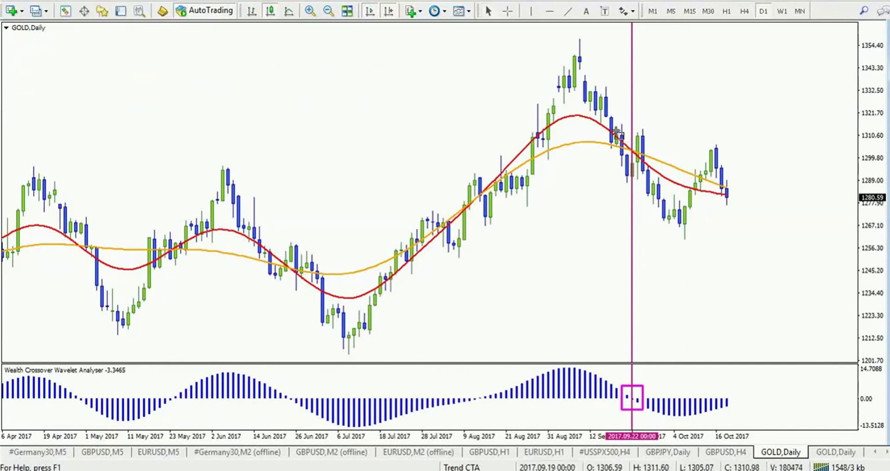
pyautogui.moveTo(616, 130); pyautogui.dragTo(649, 167)
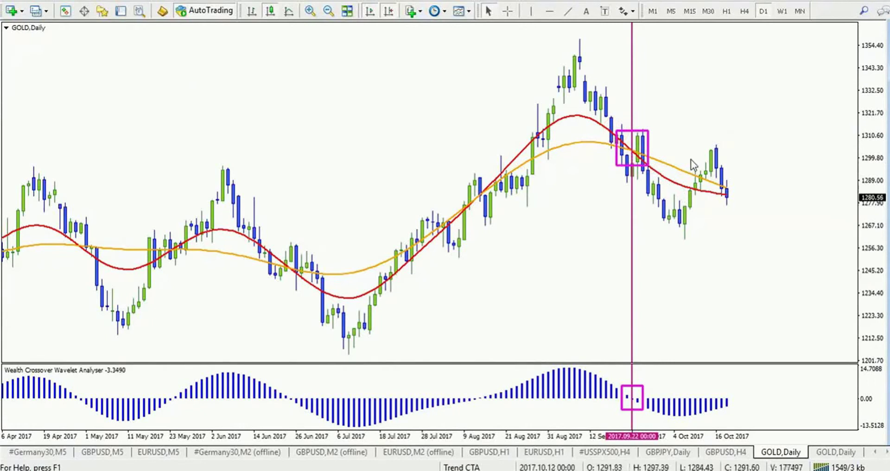
# Place a second vertical line on 23 June 2017, where the red line crosses below the orange line
pyautogui.click(531, 11)
pyautogui.click(286, 220)
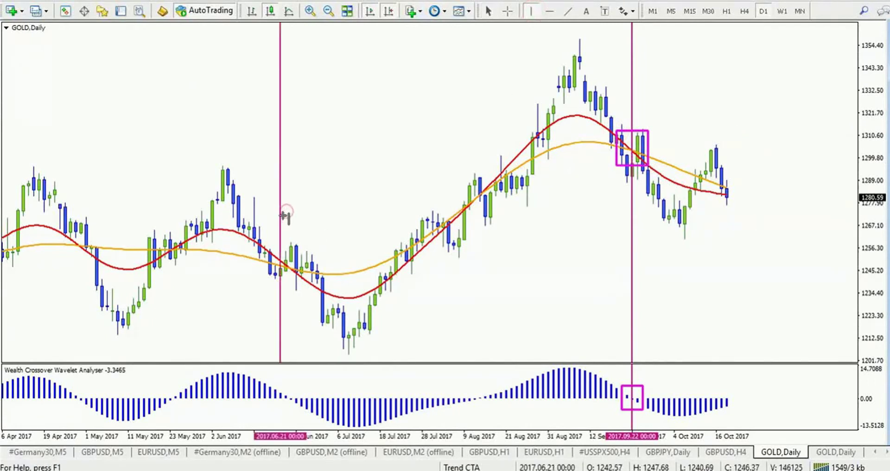
pyautogui.moveTo(289, 221); pyautogui.dragTo(292, 222)
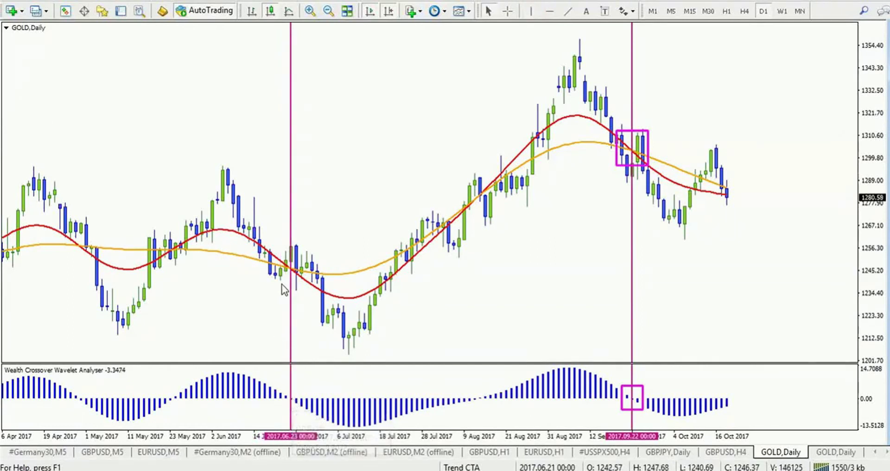
pyautogui.moveTo(294, 277)
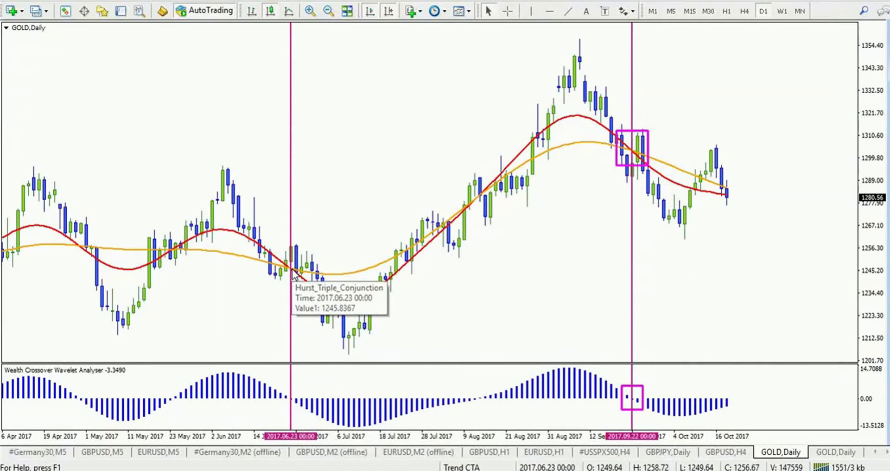
# Delete both vertical lines and both crossover rectangles from the GOLD daily chart
pyautogui.press('BackSpace')
pyautogui.press('BackSpace')
pyautogui.press('BackSpace')
pyautogui.press('BackSpace')
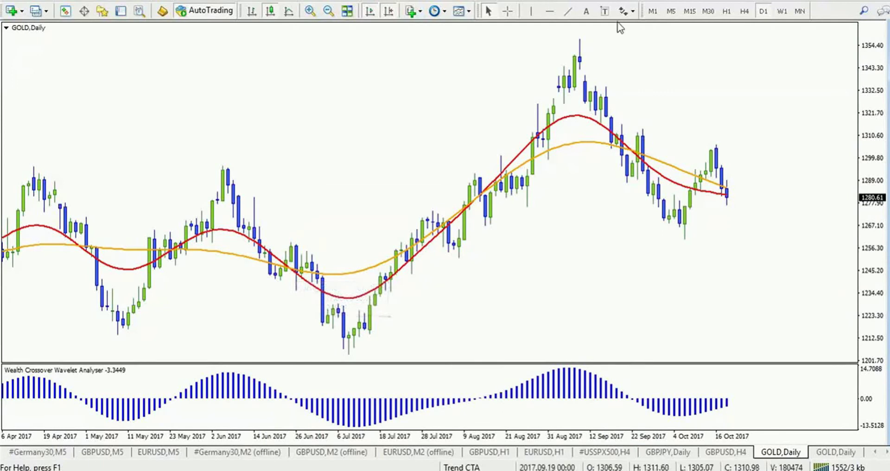
# Draw a trendline from the May low, box the late-May crossover, and extend the line through the box to the June high
pyautogui.click(568, 12)
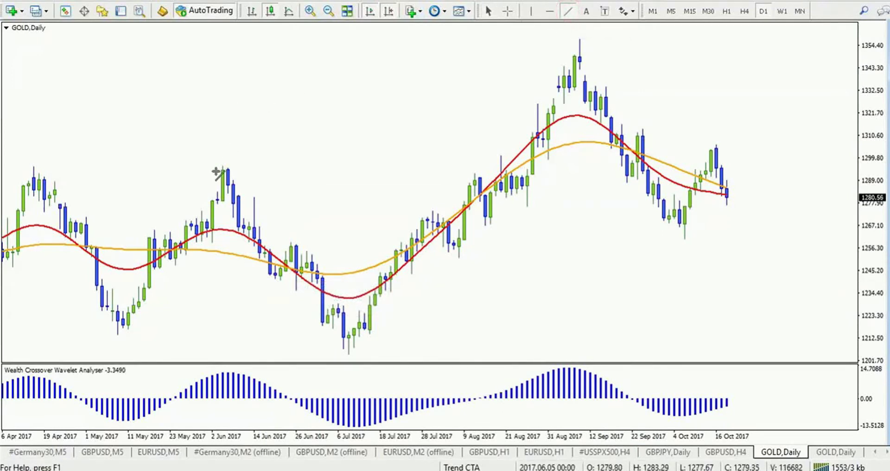
pyautogui.click(118, 328)
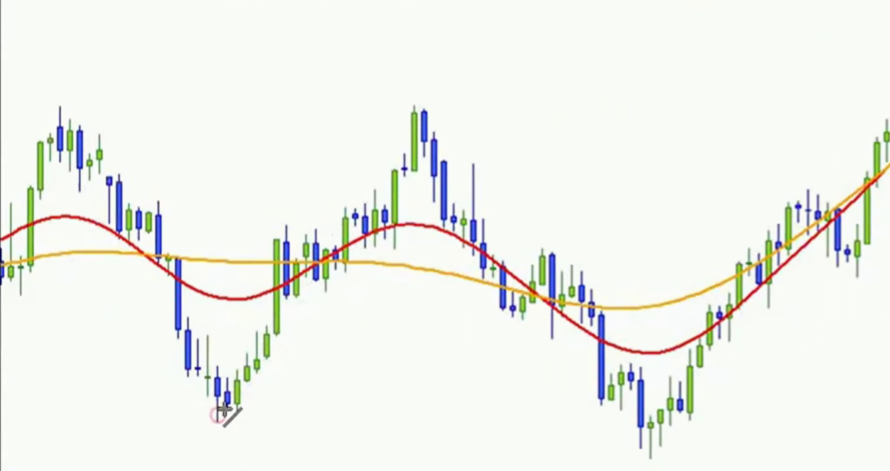
pyautogui.moveTo(223, 408); pyautogui.dragTo(267, 74)
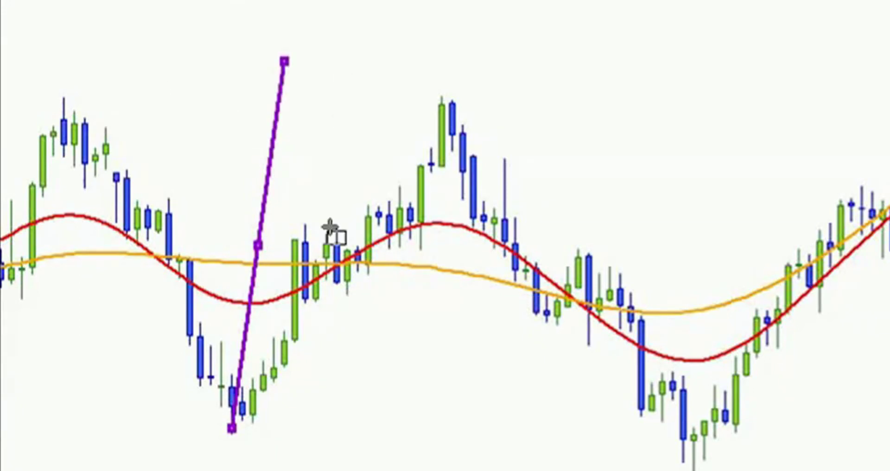
pyautogui.moveTo(326, 245); pyautogui.dragTo(359, 277)
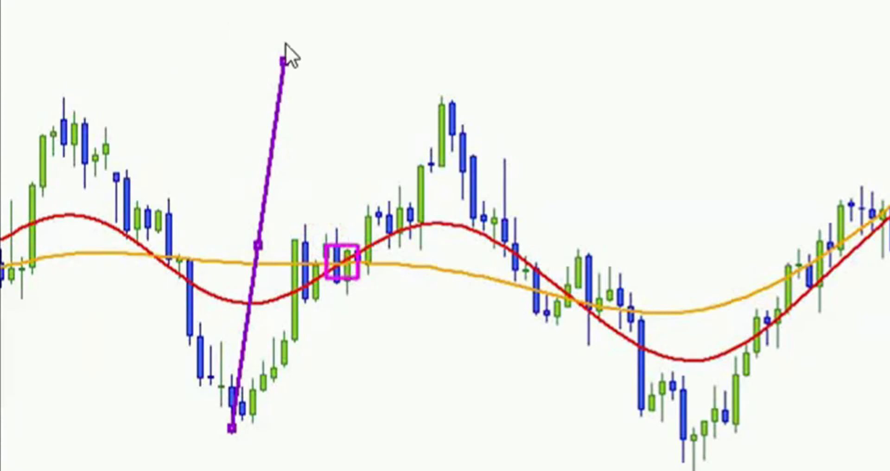
pyautogui.moveTo(285, 59); pyautogui.dragTo(454, 99)
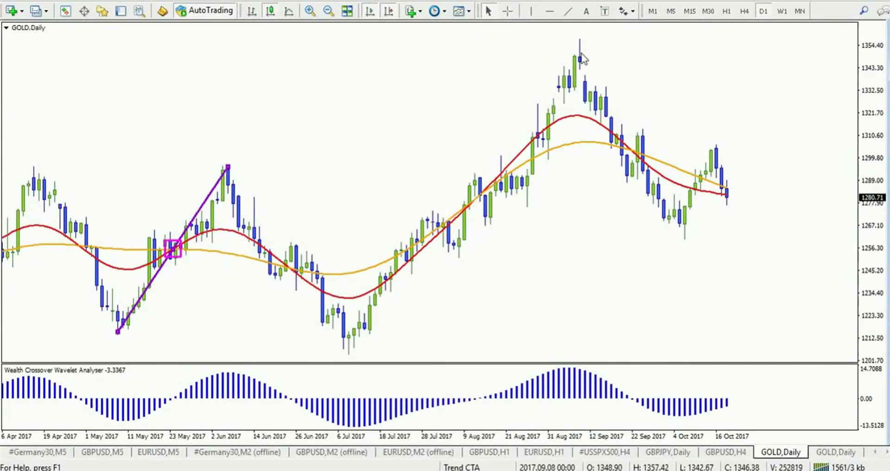
# Draw a trendline from the June high down through the late-June crossover, ending just below the July low
pyautogui.click(569, 11)
pyautogui.moveTo(229, 166); pyautogui.dragTo(344, 326)
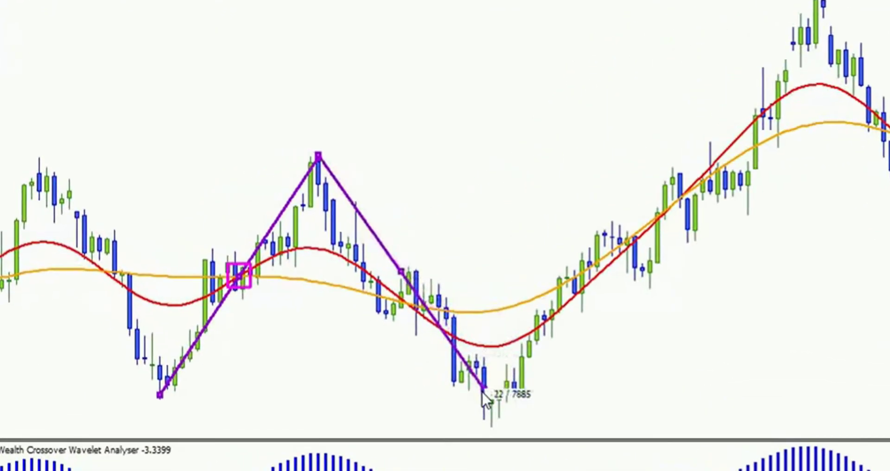
pyautogui.moveTo(482, 391); pyautogui.dragTo(484, 436)
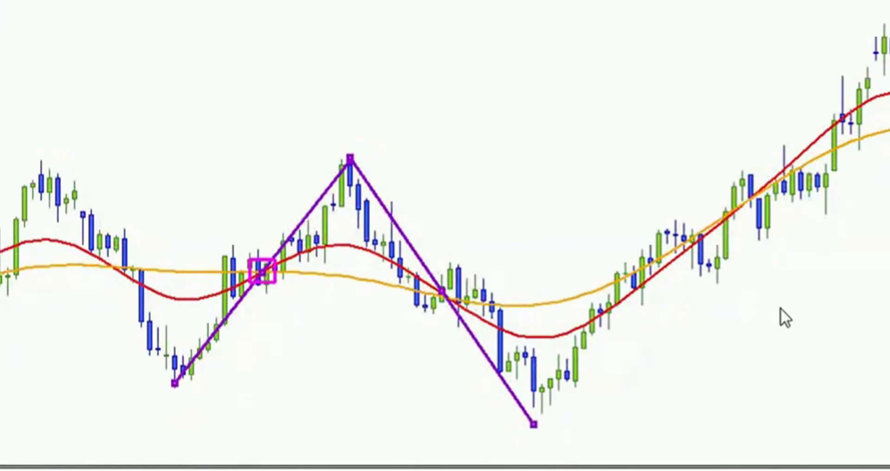
pyautogui.moveTo(530, 423); pyautogui.dragTo(541, 427)
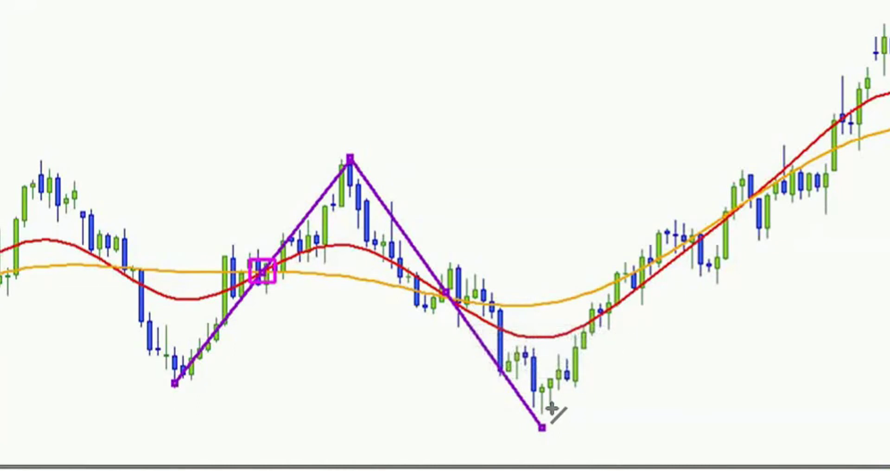
# Draw a trendline from the July low through a boxed August crossover to the September high's level, and box its projected end with the peak
pyautogui.moveTo(541, 410); pyautogui.dragTo(601, 158)
pyautogui.moveTo(446, 173); pyautogui.dragTo(453, 151)
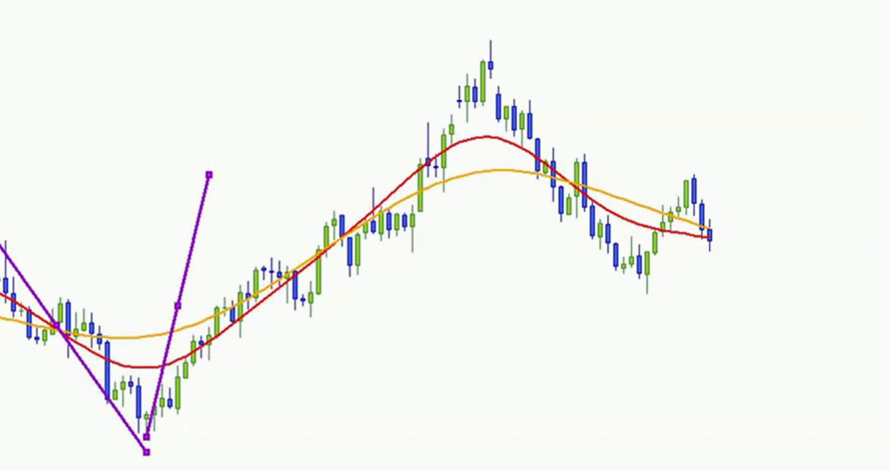
pyautogui.click(325, 232)
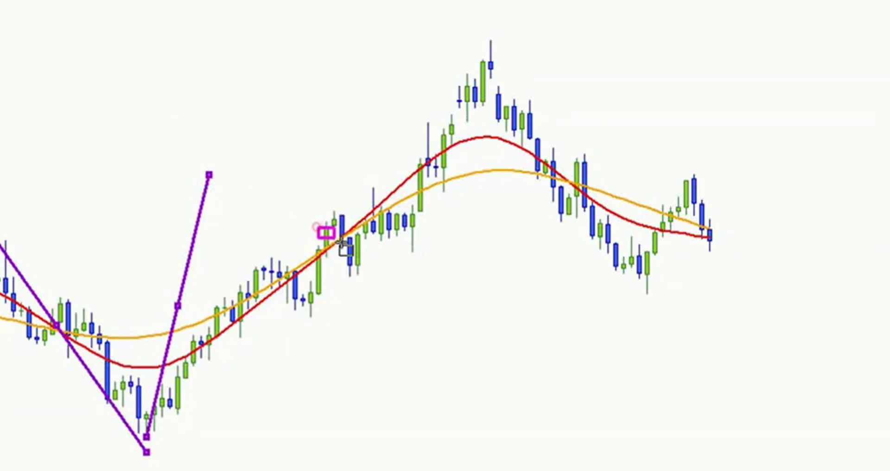
pyautogui.moveTo(341, 244); pyautogui.dragTo(358, 254)
pyautogui.moveTo(211, 178); pyautogui.dragTo(522, 38)
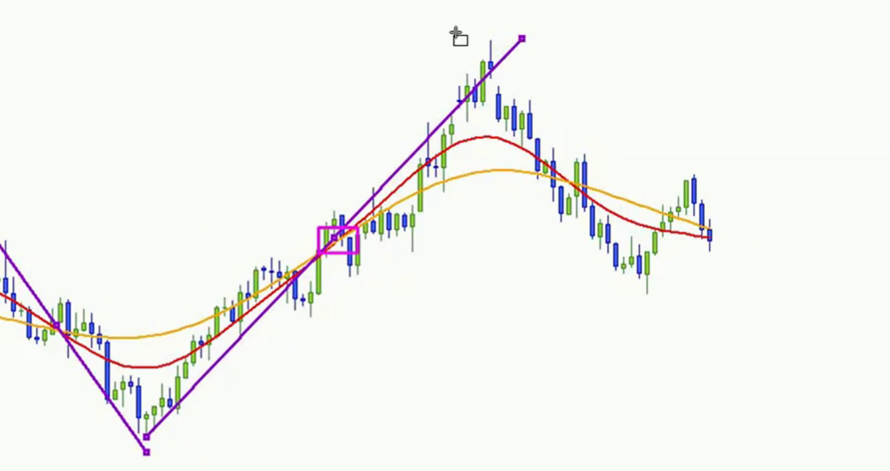
pyautogui.moveTo(466, 22); pyautogui.dragTo(536, 49)
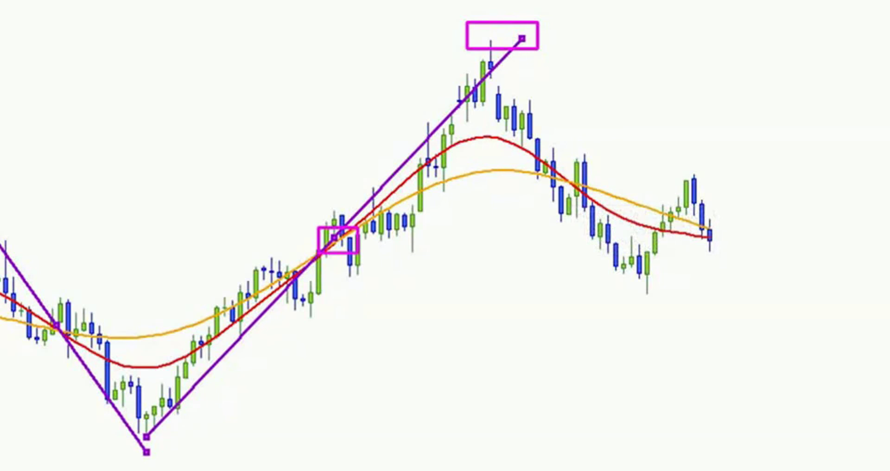
# Box the late-September crossover, draw a trendline from the September high through it to below the October low, and box that low and endpoint
pyautogui.moveTo(553, 162); pyautogui.dragTo(586, 200)
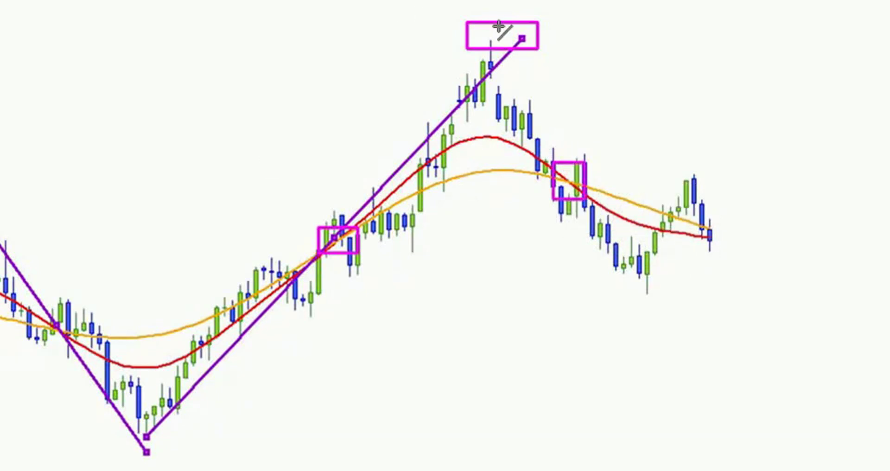
pyautogui.moveTo(491, 41)
pyautogui.mouseDown()
pyautogui.moveTo(616, 103)
pyautogui.moveTo(630, 303)
pyautogui.moveTo(647, 321)
pyautogui.mouseUp()
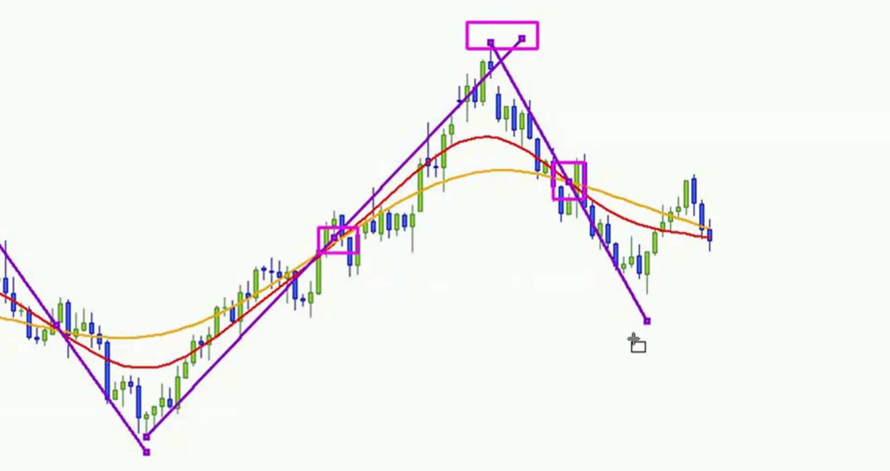
pyautogui.moveTo(638, 332)
pyautogui.mouseDown()
pyautogui.moveTo(655, 315)
pyautogui.moveTo(656, 257)
pyautogui.mouseUp()
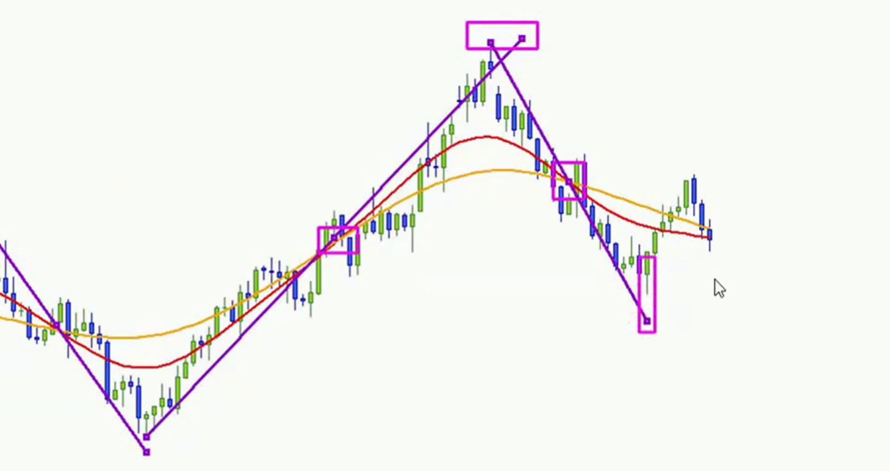